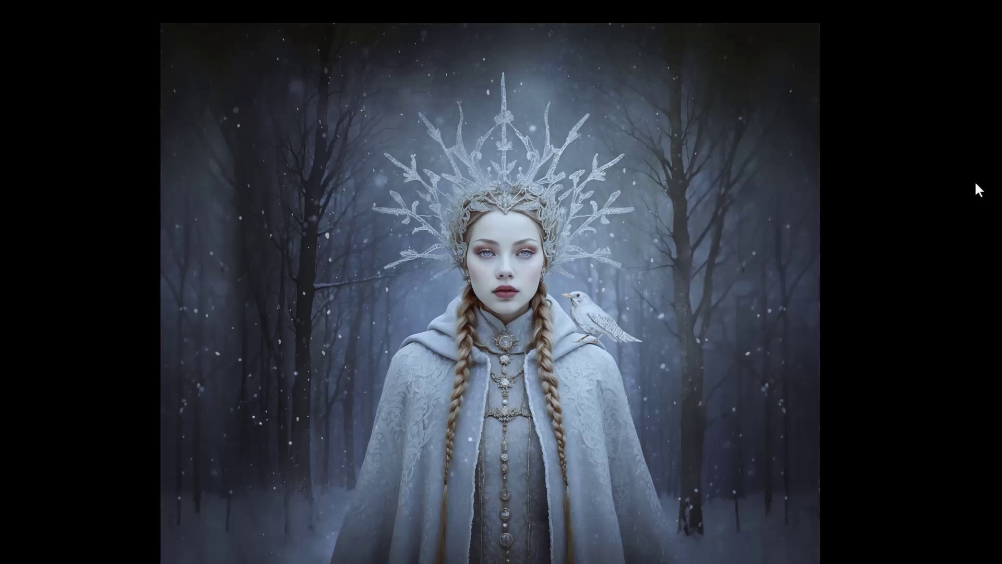
Leave the full-screen view and create a new blank layer above Layer 1 with the default settings
key(f)
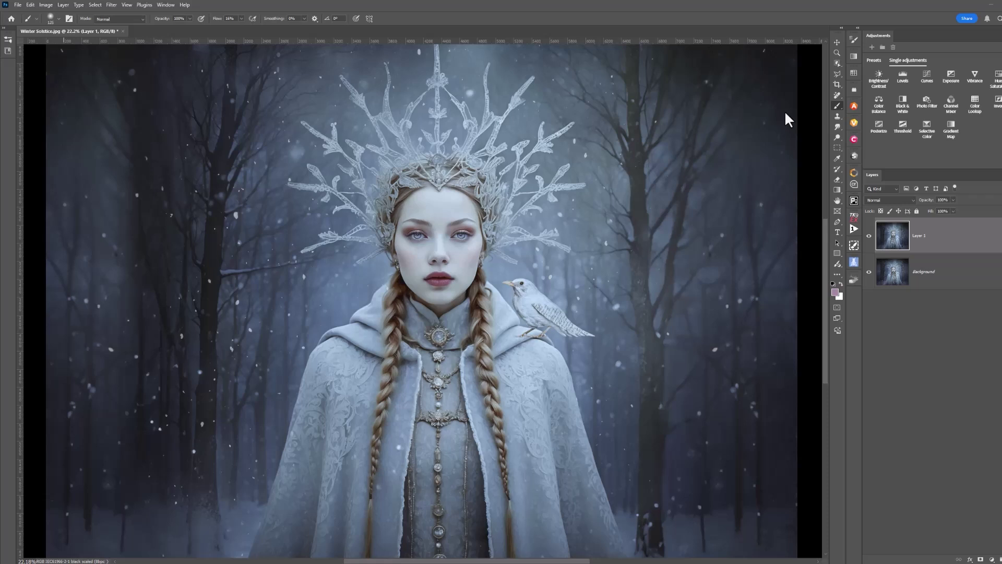
click(65, 7)
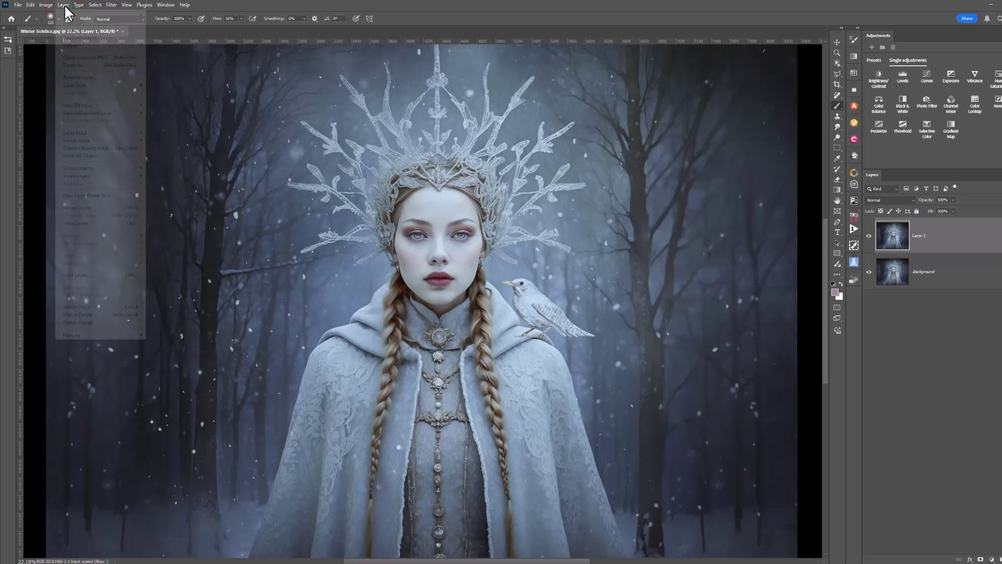
click(61, 15)
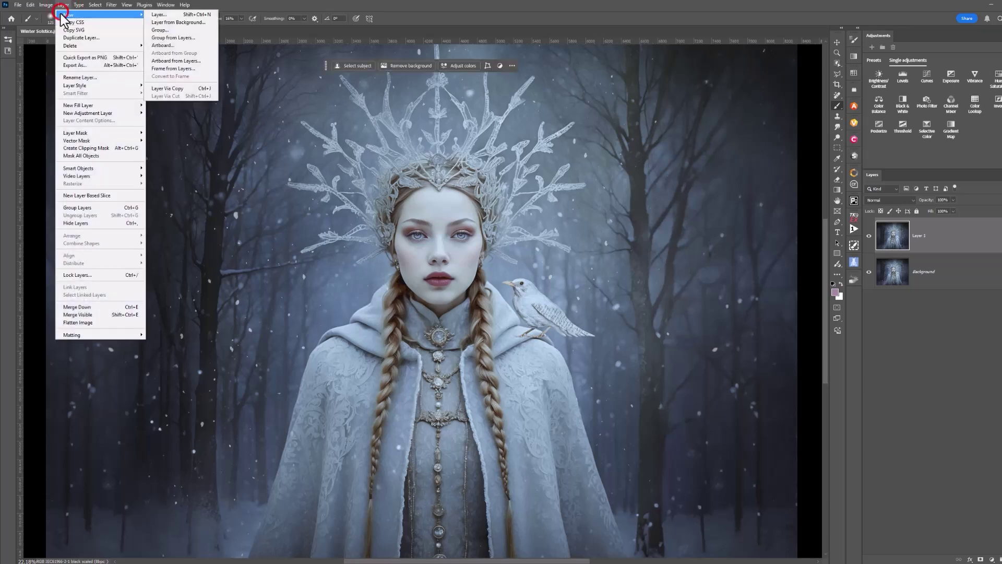
click(160, 14)
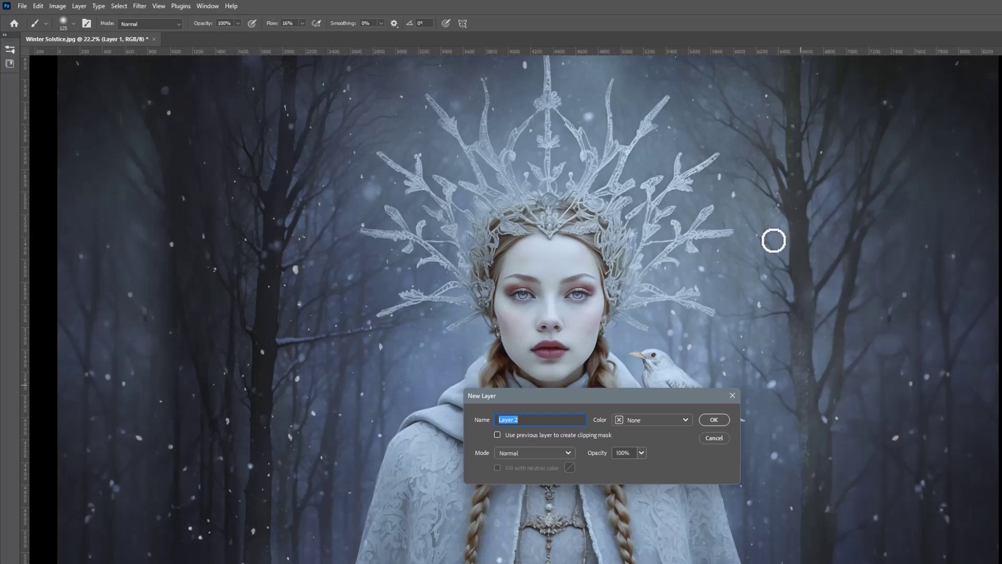
click(715, 420)
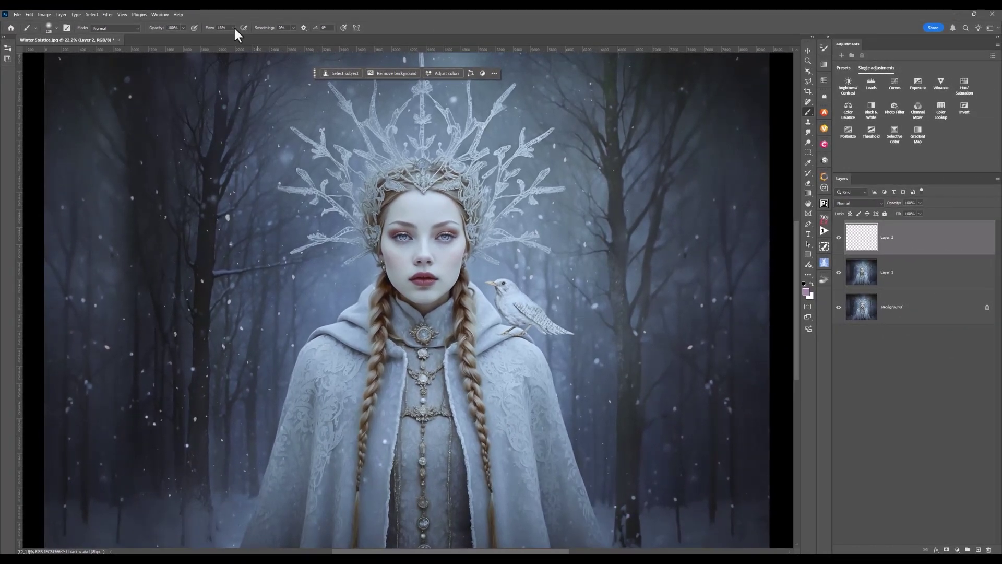
Sample a reddish lip colour from the portrait and paint it softly over the lips with a smaller brush
key(alt)
drag(429, 274, 431, 280)
scroll(365, 380, up, 3)
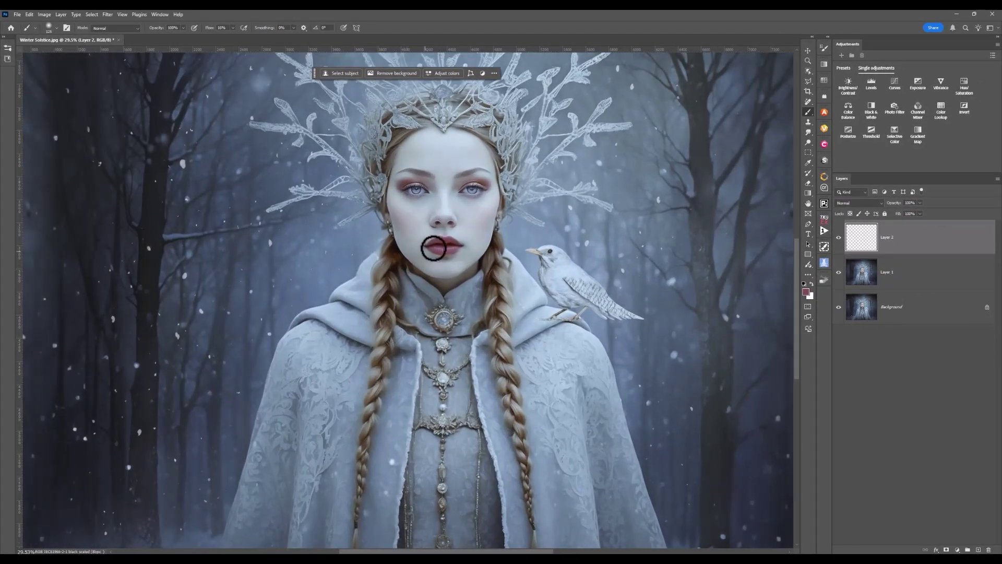
key(bracketleft)
key(bracketleft)
key(bracketleft)
key(bracketleft)
mouse_move(438, 246)
mouse_down()
mouse_move(451, 250)
mouse_move(454, 239)
mouse_move(425, 246)
mouse_up()
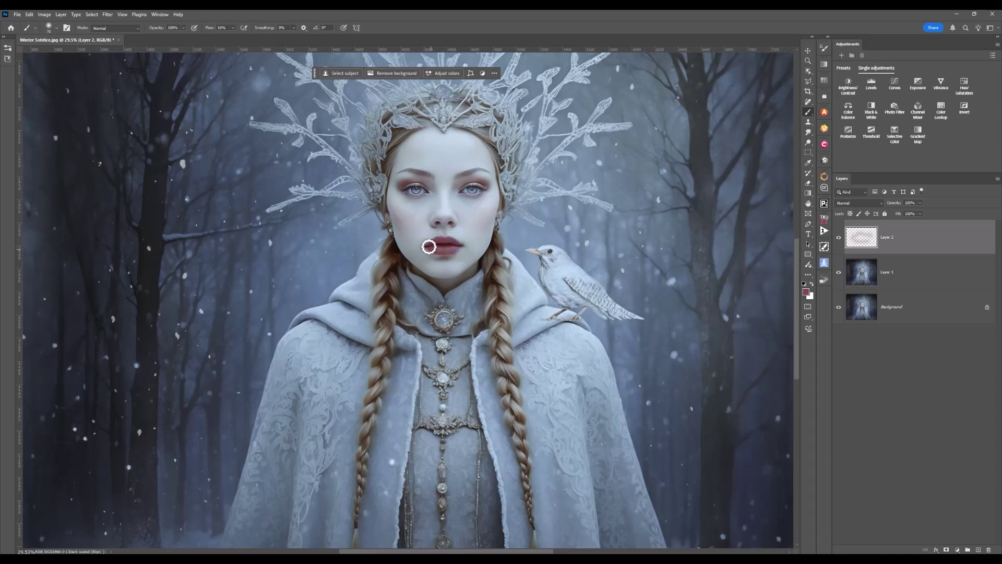
Compare the lips with and without the painted layer and open the layer's opacity setting
click(839, 238)
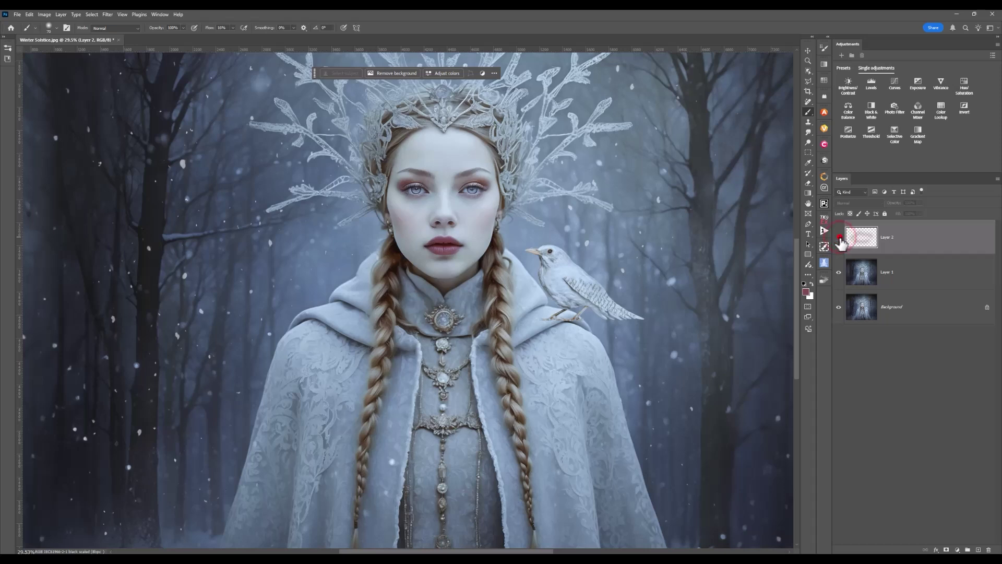
click(839, 237)
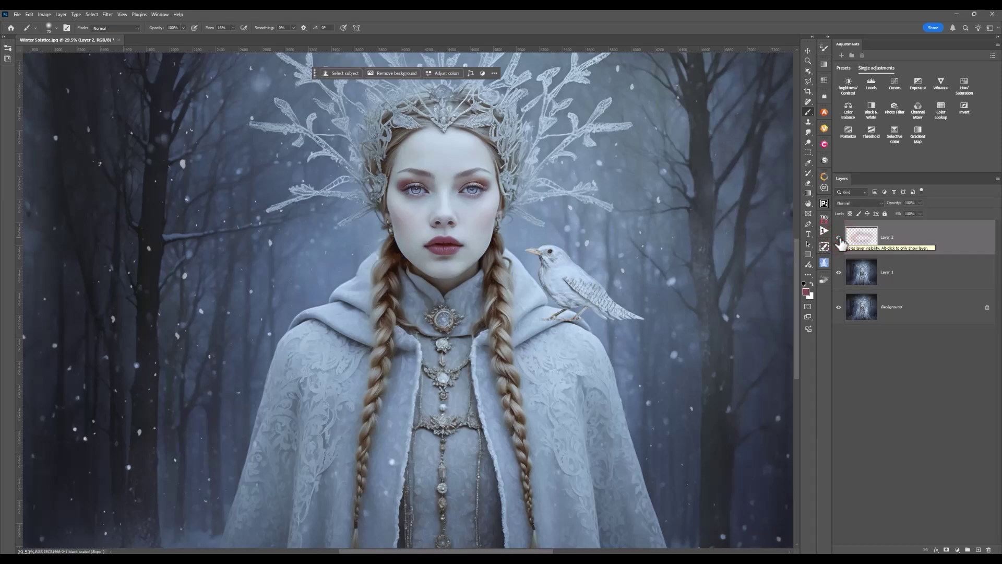
click(920, 203)
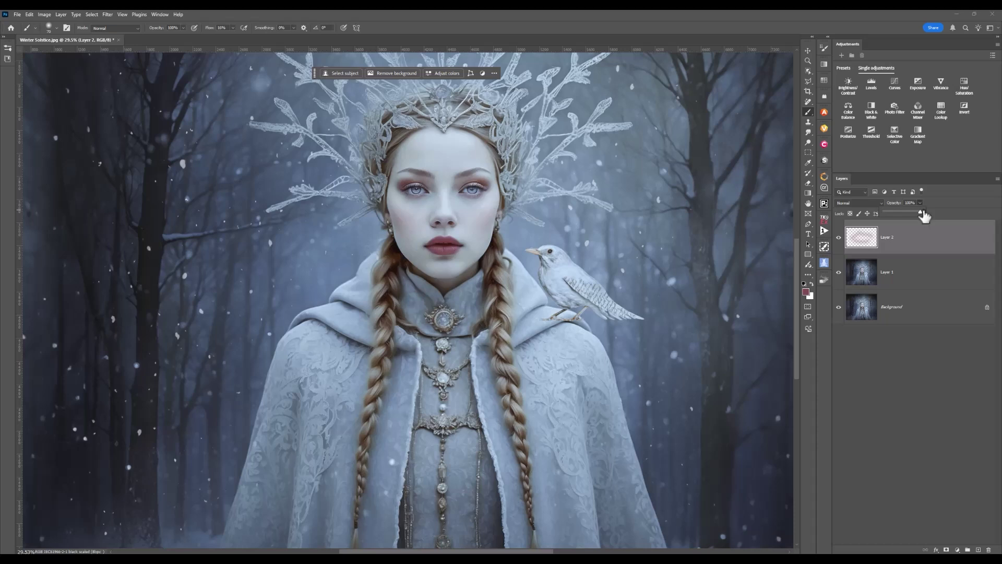
Create a new blank layer above the painted lip layer, keeping Normal mode and 100% opacity
click(61, 15)
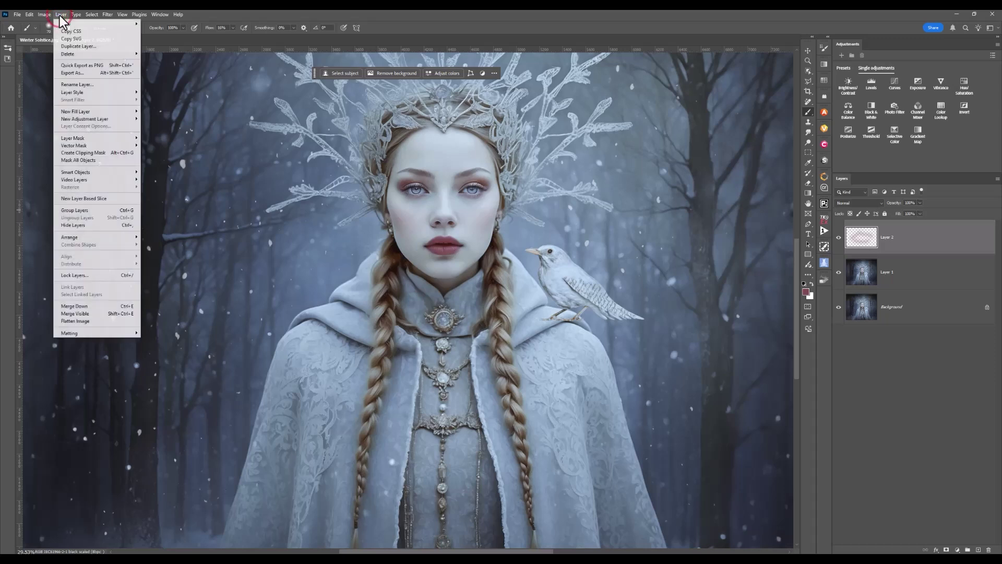
mouse_move(62, 24)
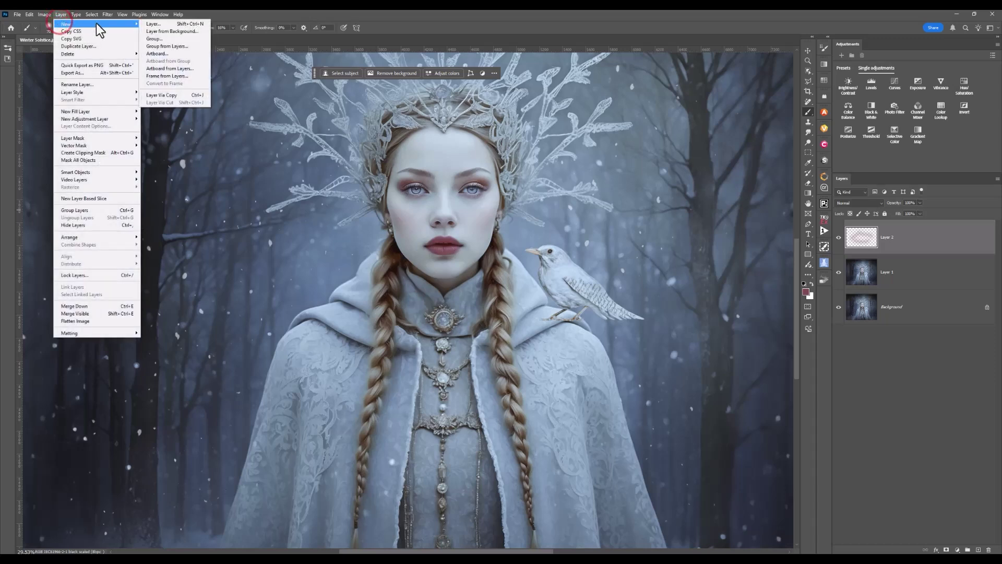
click(149, 24)
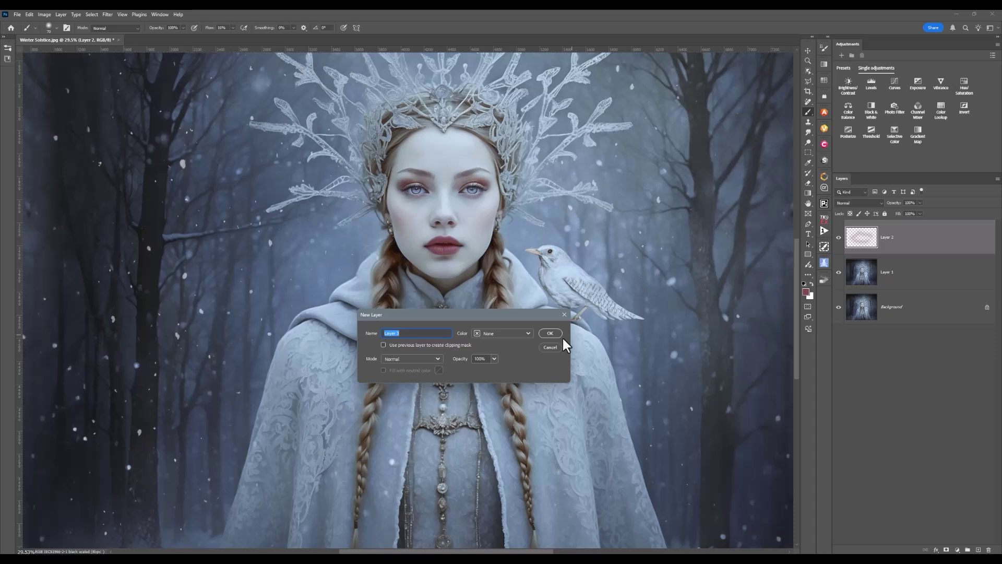
click(551, 333)
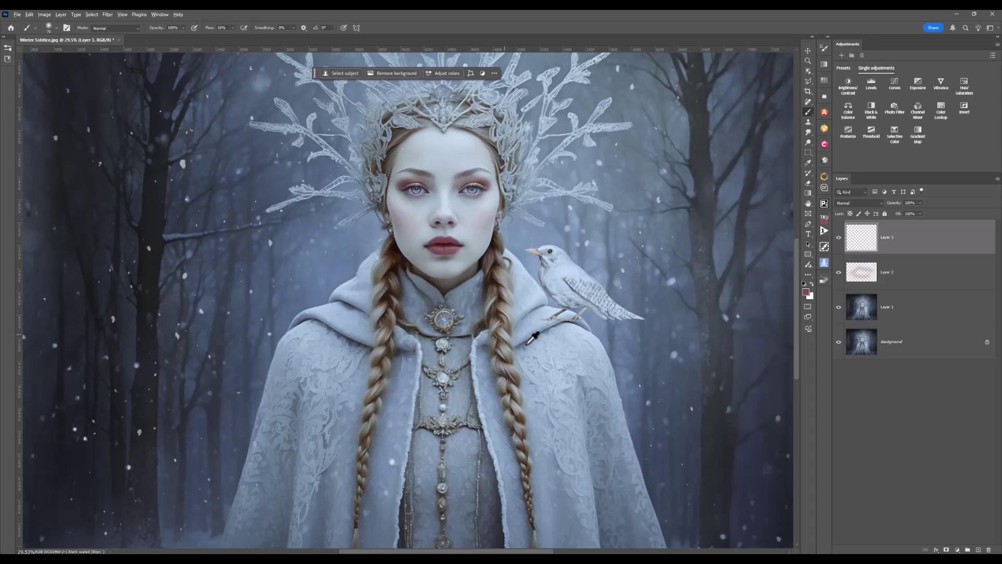
Sample a light tone from the braid and paint it over the upper parts of both braids with a larger brush
alt+click(505, 332)
key(bracketright)
key(bracketright)
key(bracketright)
key(bracketright)
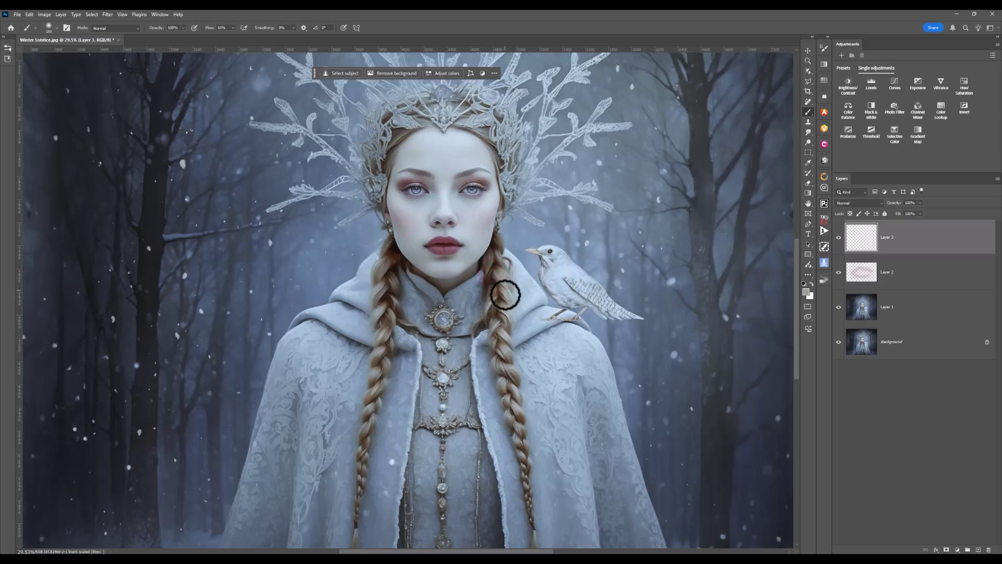
drag(497, 335, 516, 394)
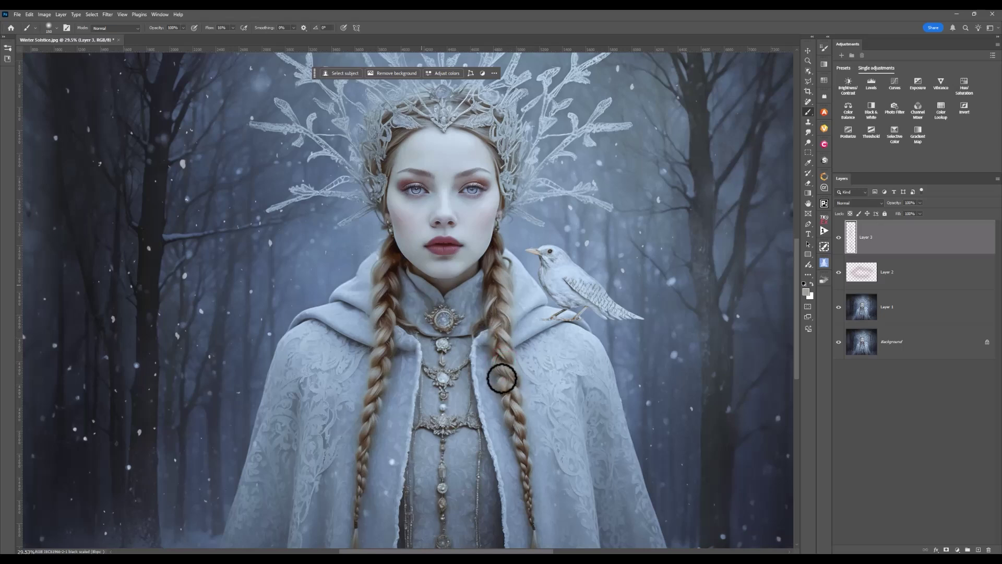
drag(389, 258, 379, 373)
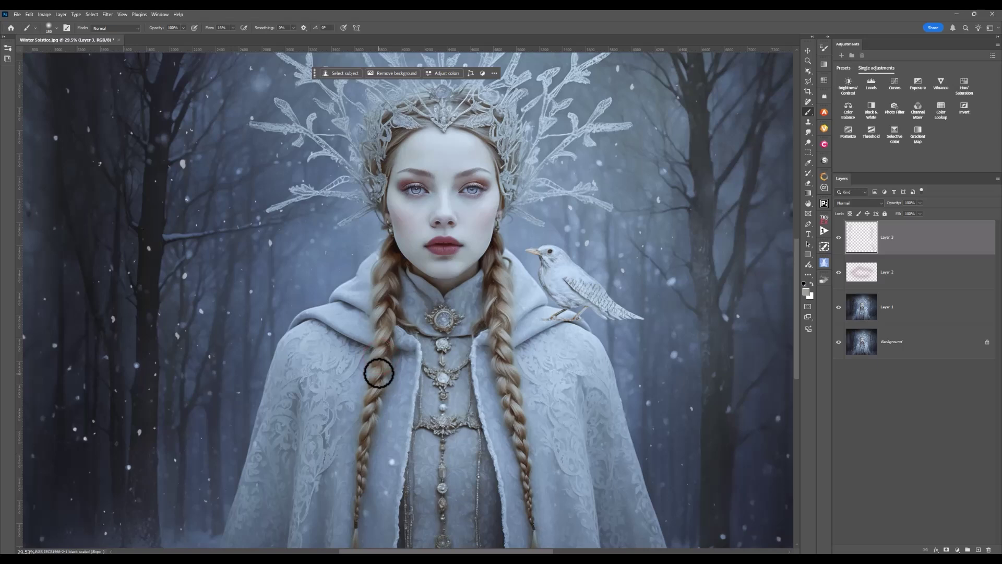
Extend the light hair tone down the lower parts of both braids with a smaller brush
scroll(379, 372, down, 2)
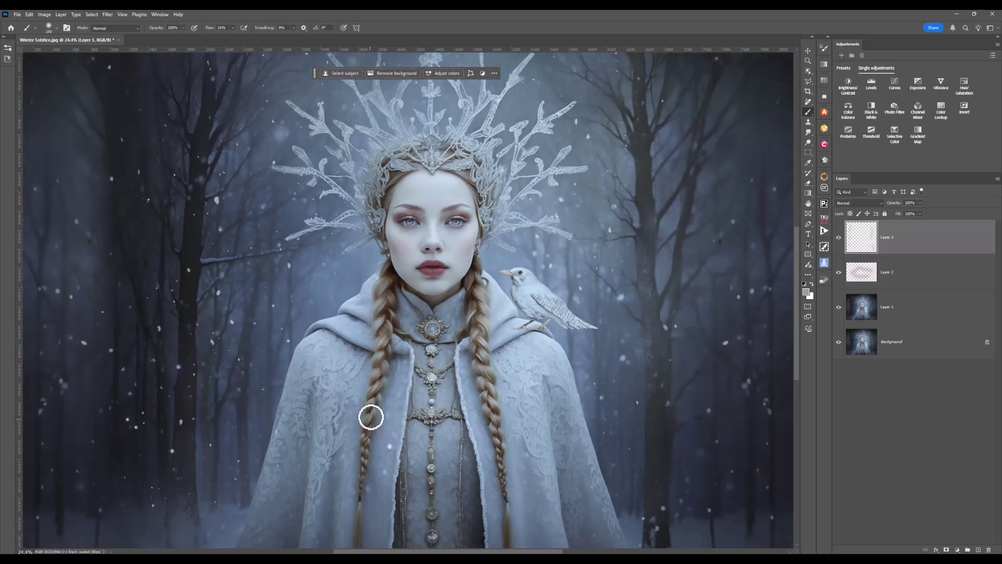
key(bracketleft)
key(bracketleft)
drag(366, 439, 374, 400)
drag(504, 449, 487, 409)
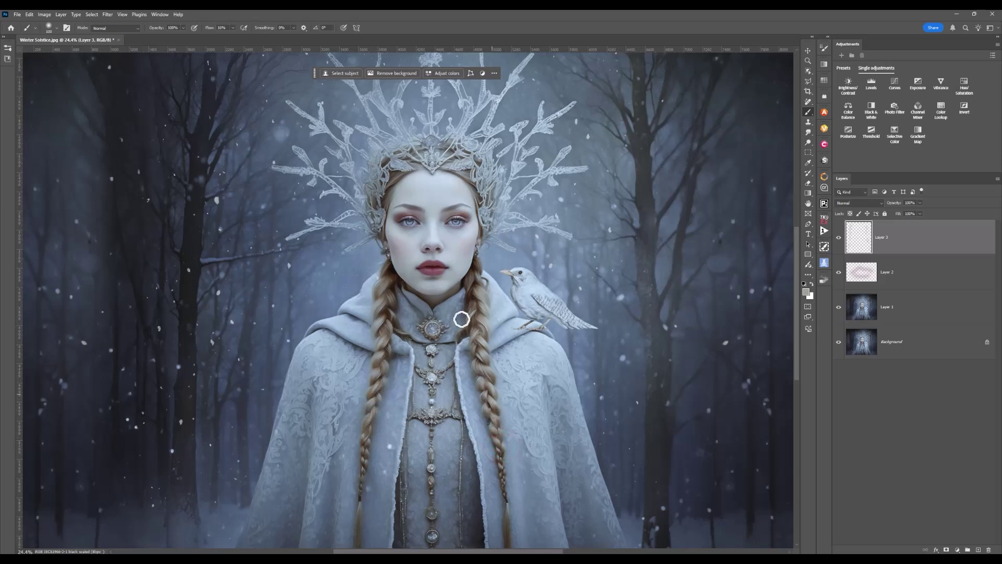
Dab the light hair tone onto the hair on both sides of the forehead beneath the crown
scroll(424, 212, up, 2)
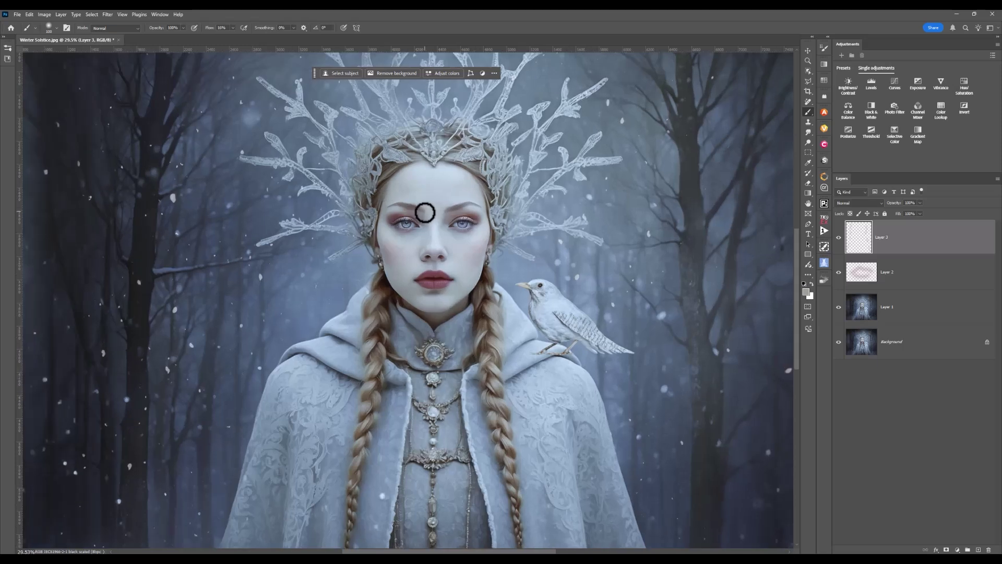
click(393, 166)
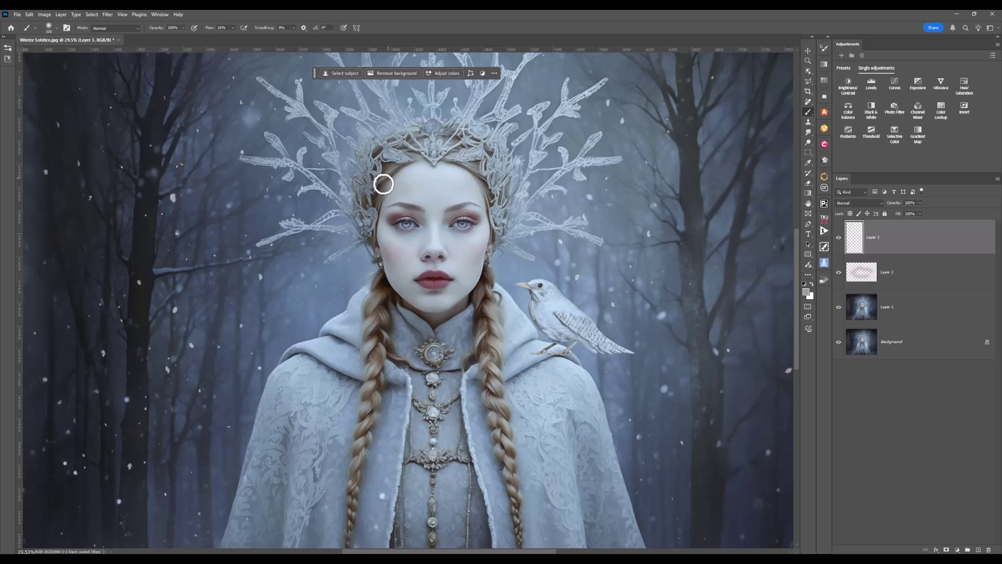
click(469, 165)
Compare the whole portrait with and without the painted hair layer
scroll(429, 152, down, 5)
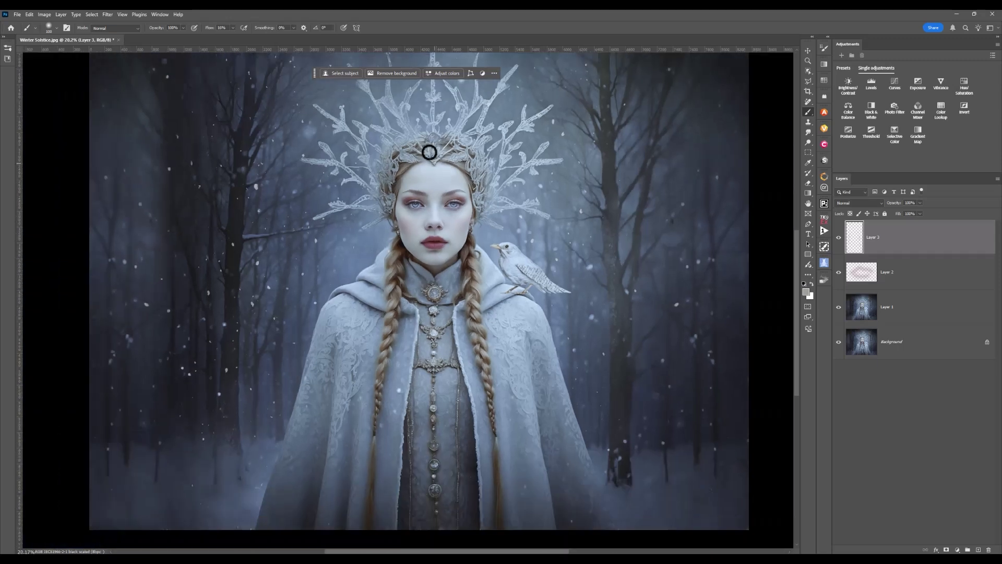
click(839, 239)
click(839, 238)
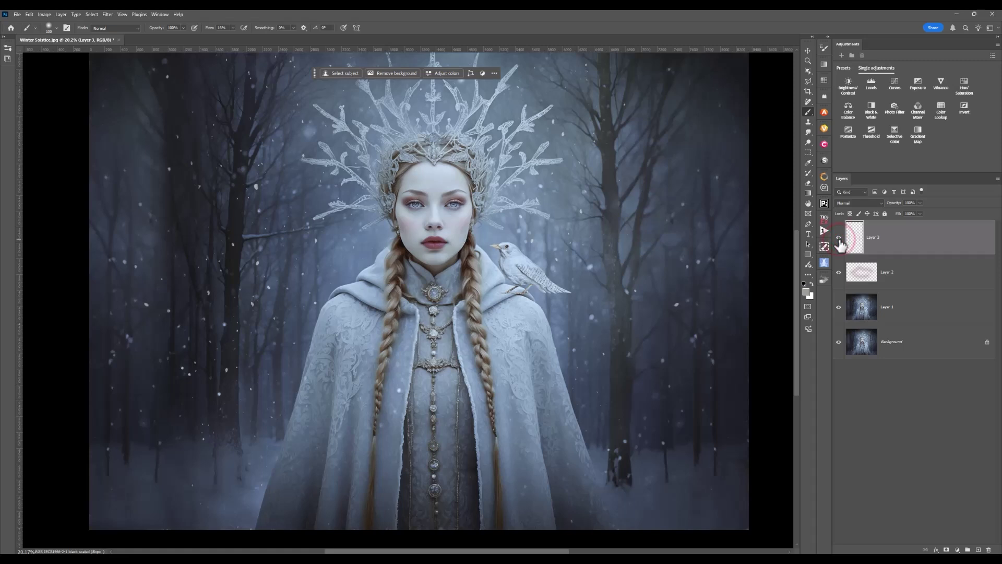
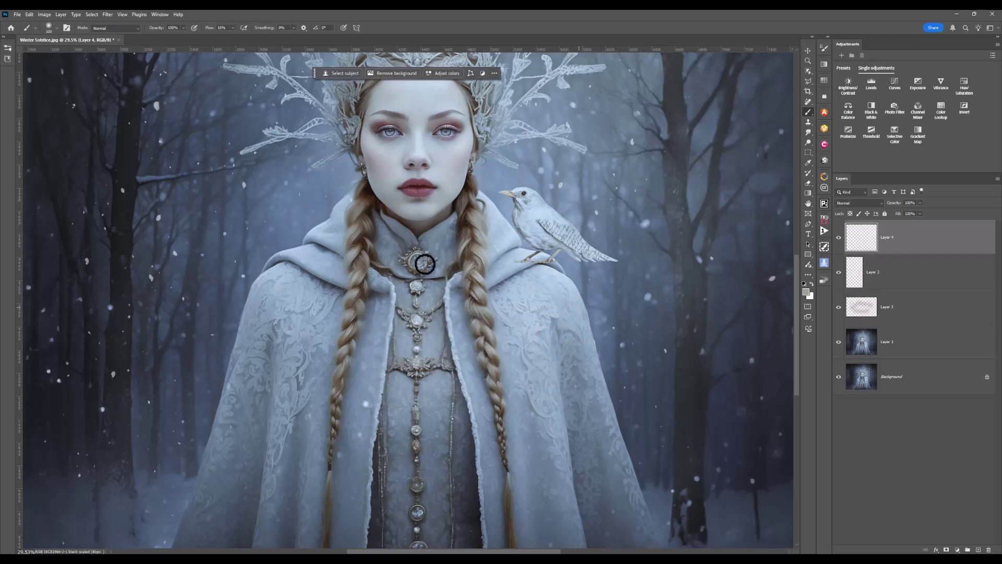
Sample a colour from the collar brooch and paint it over the brooch on Layer 4
scroll(416, 265, up, 1)
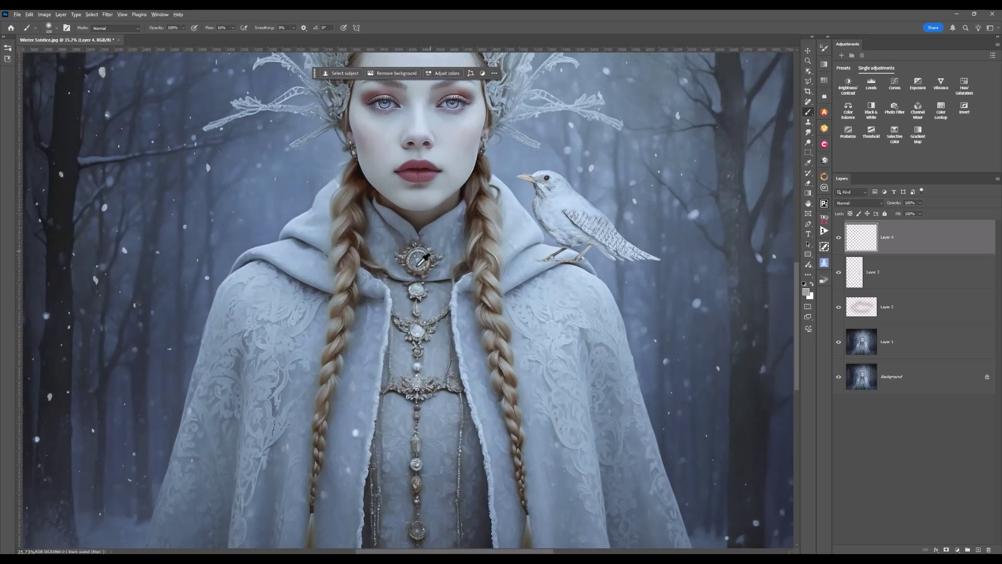
alt+click(417, 259)
alt+click(422, 259)
drag(421, 259, 391, 312)
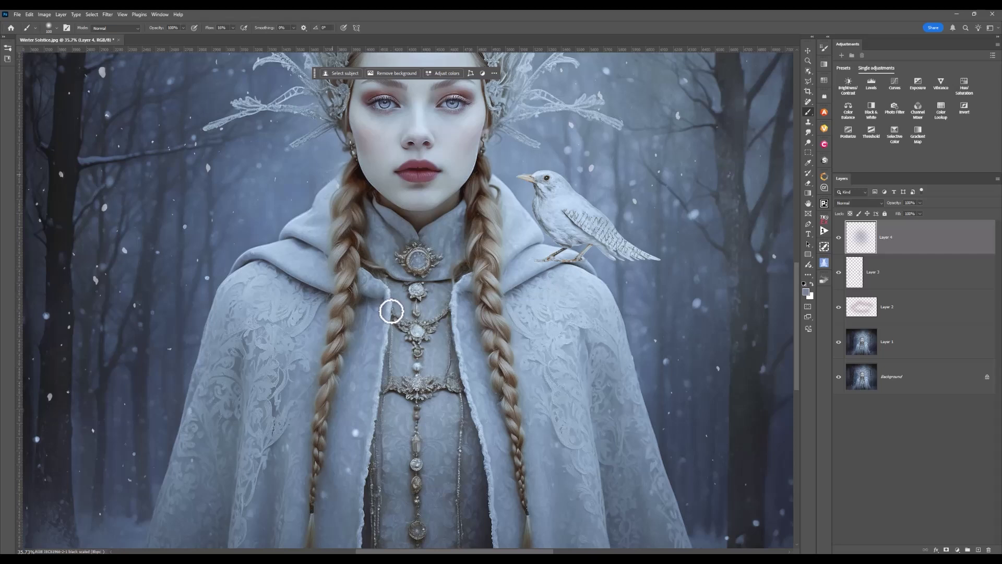
Dab more colour onto the collar brooch with a lower brush flow and adjust Layer 4's opacity
click(233, 28)
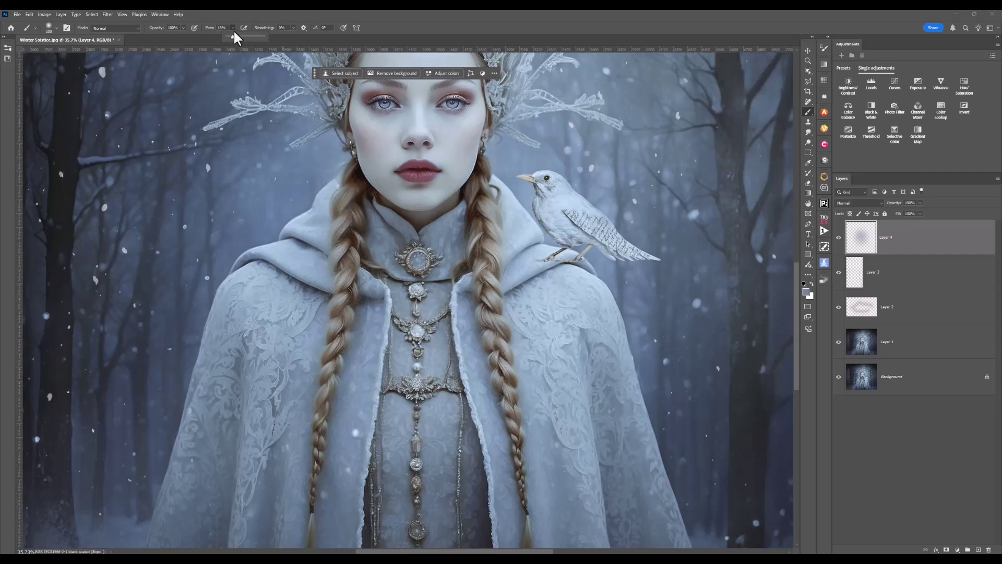
drag(232, 35, 230, 38)
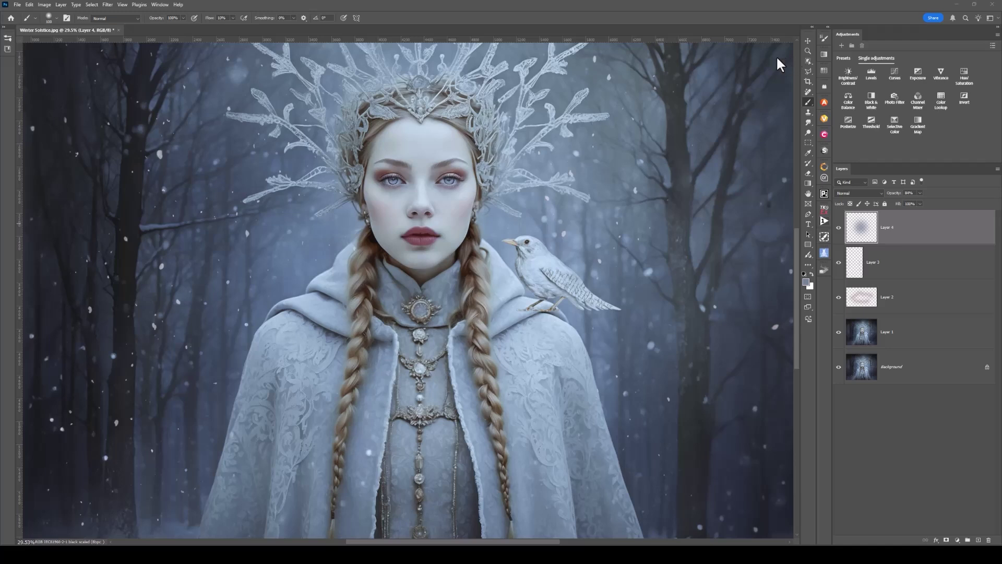
click(233, 18)
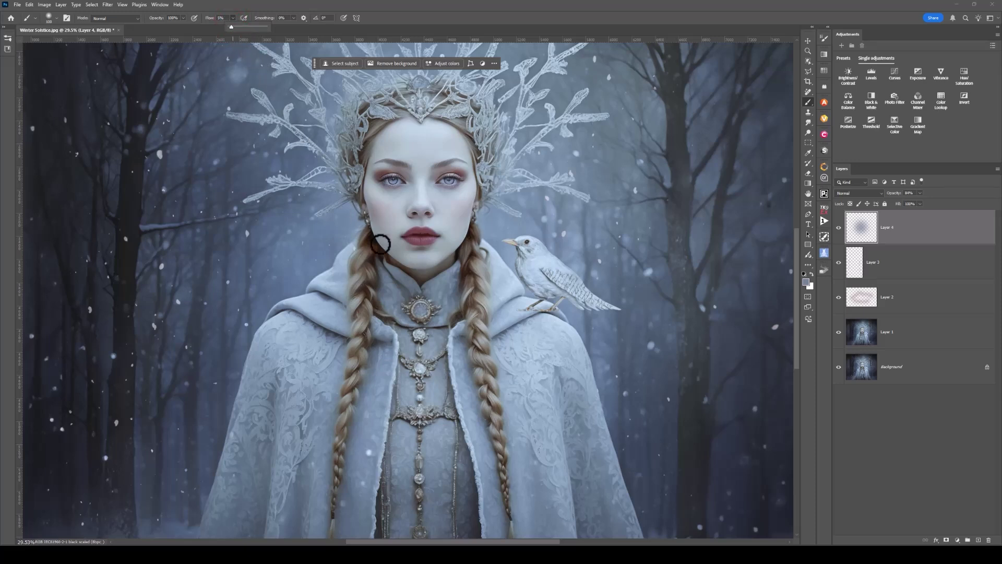
click(424, 308)
click(423, 309)
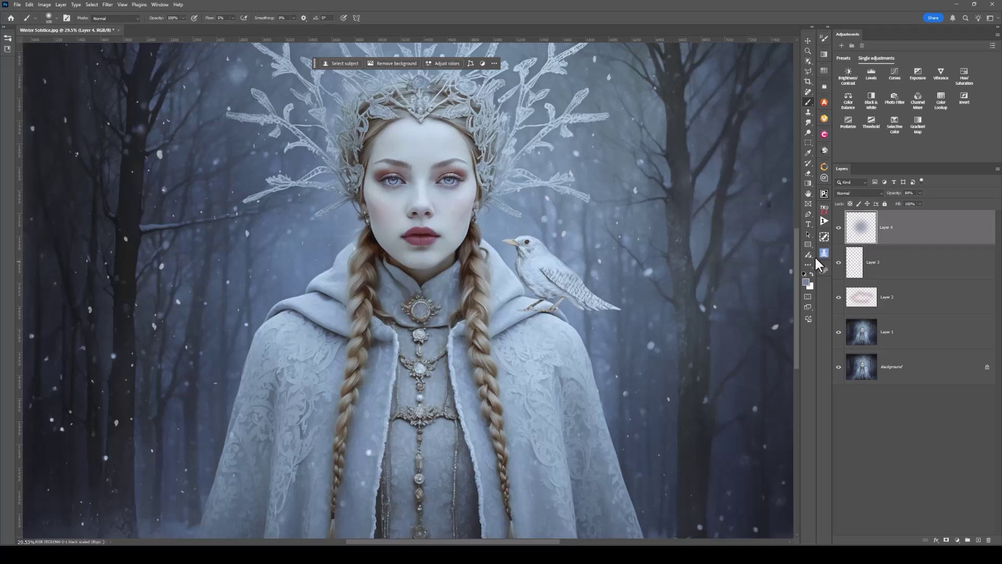
click(920, 192)
Create a new blank layer above Layer 4 with the default settings
click(61, 5)
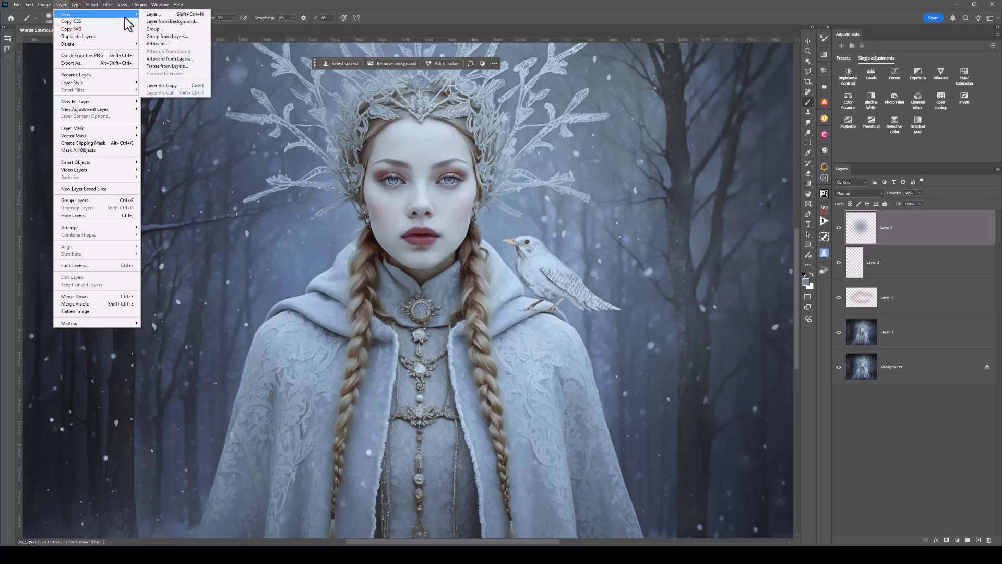
click(151, 15)
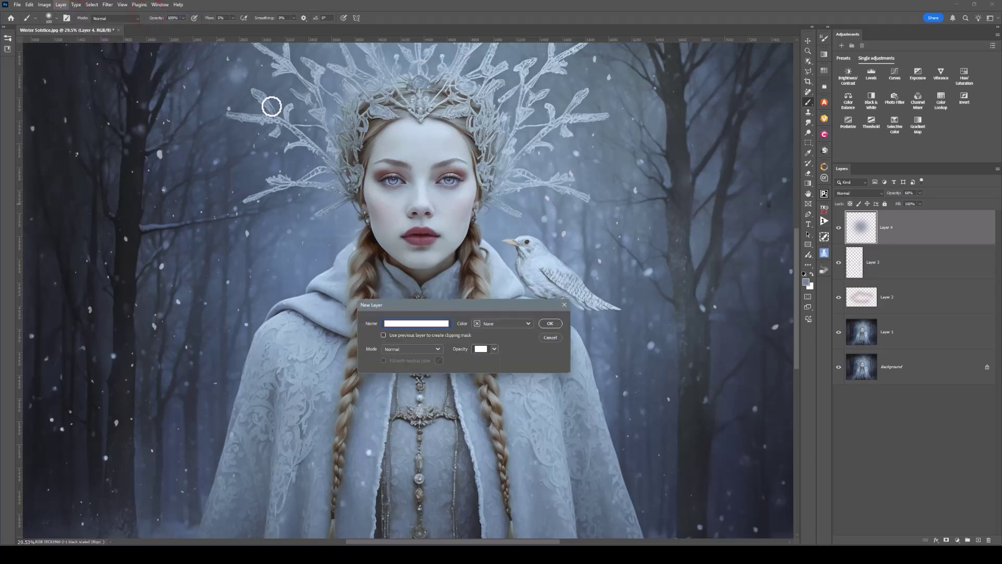
click(555, 322)
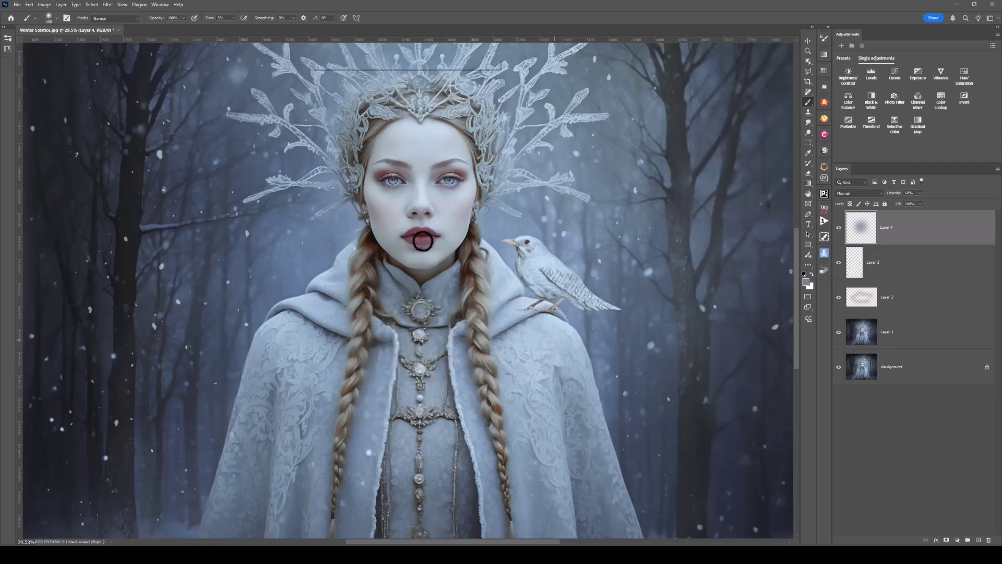
scroll(421, 240, up, 1)
scroll(421, 240, up, 1)
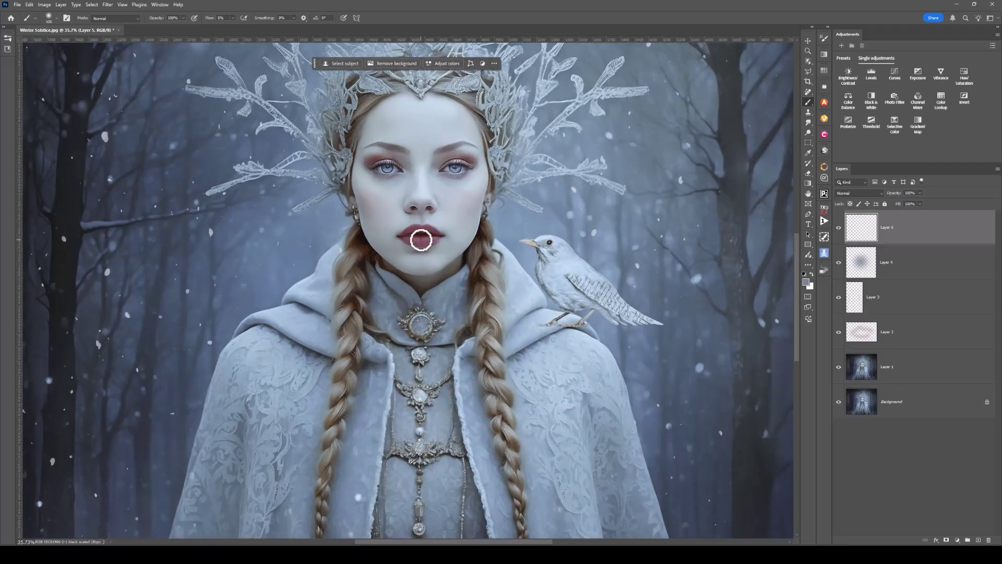
scroll(421, 240, up, 1)
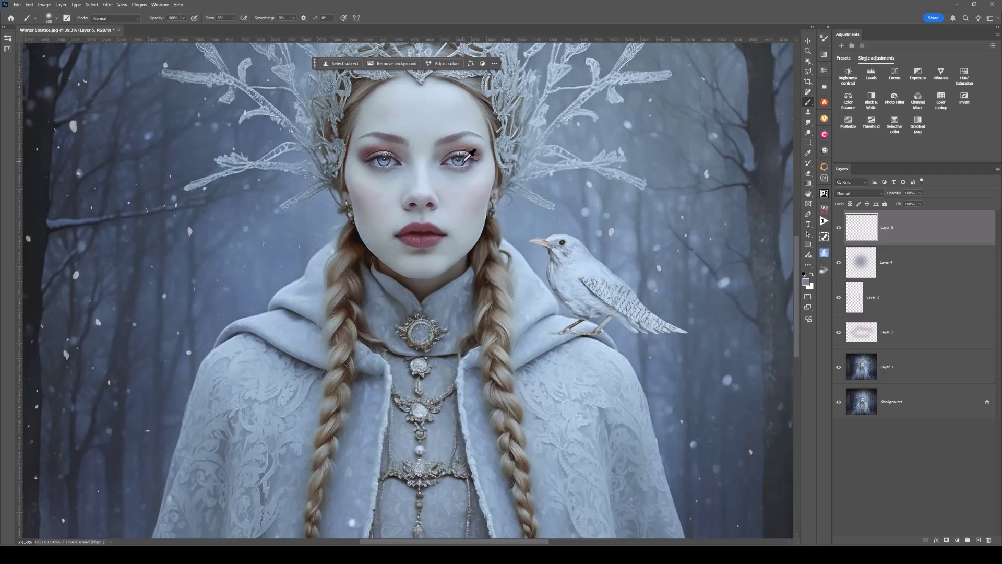
Sample a blue tone from the eye and paint it over the irises of both eyes on Layer 5
drag(466, 159, 463, 162)
drag(456, 157, 459, 161)
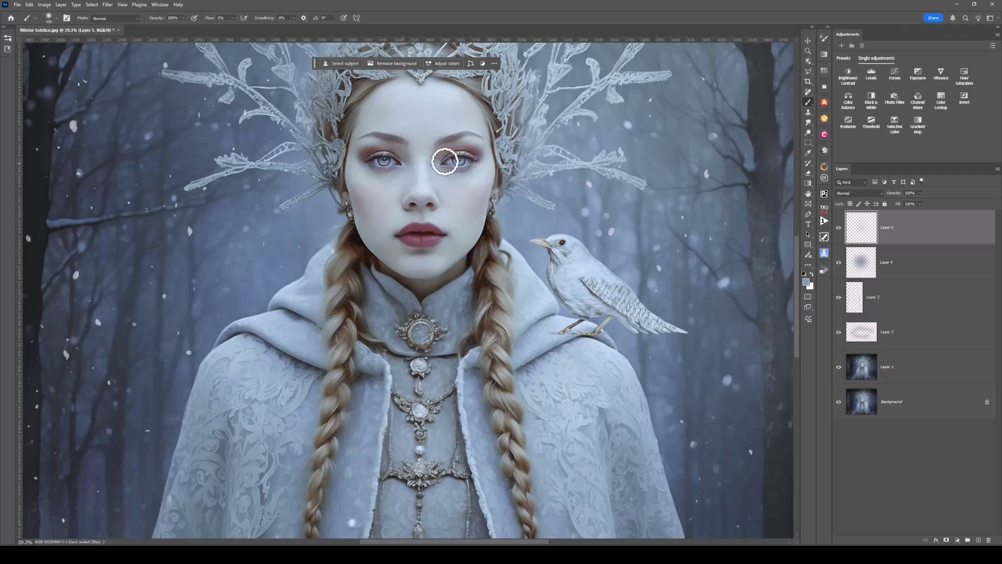
drag(389, 162, 384, 159)
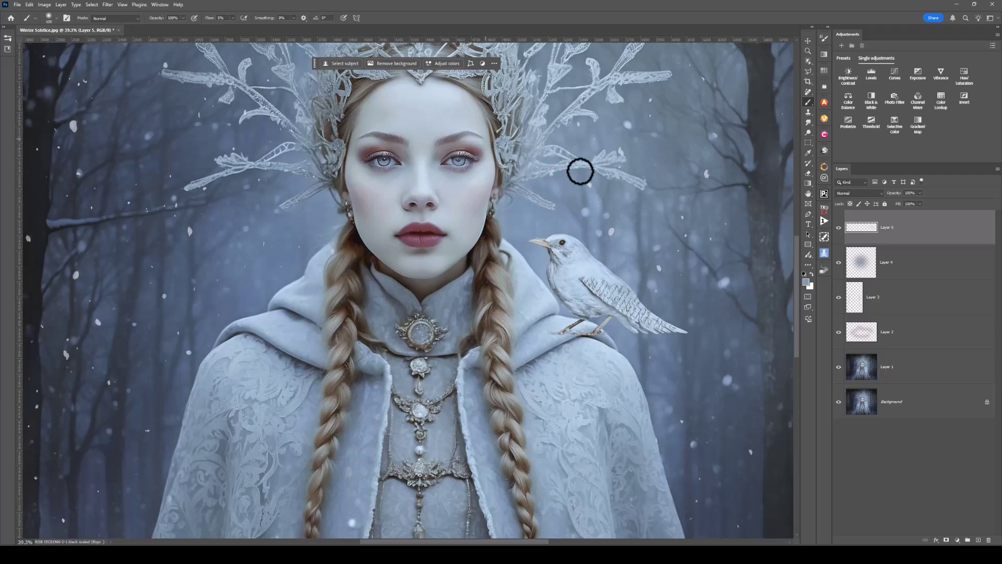
Compare the whole portrait by hiding Layers 2 to 5 and showing them again one by one
scroll(580, 171, down, 6)
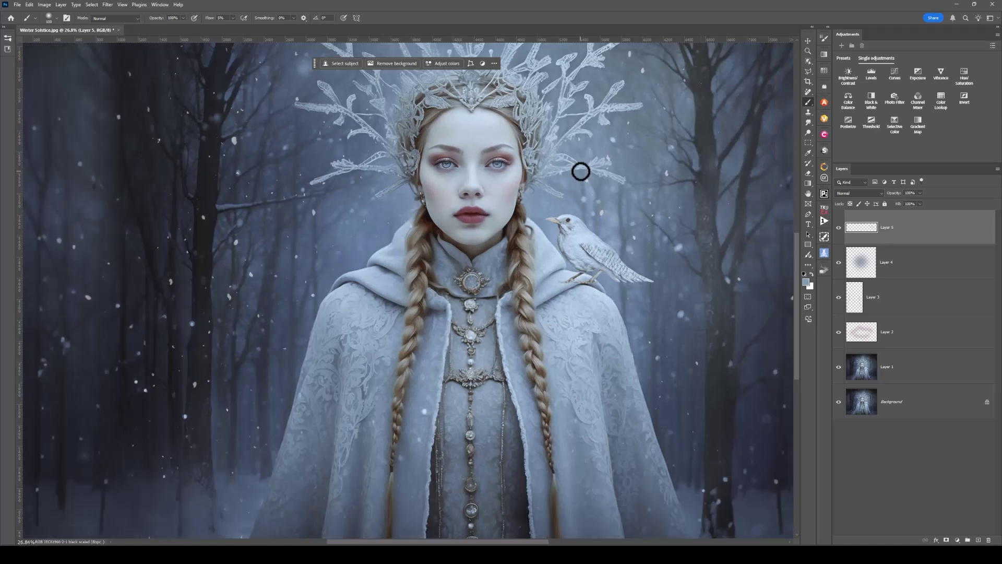
scroll(581, 171, up, 1)
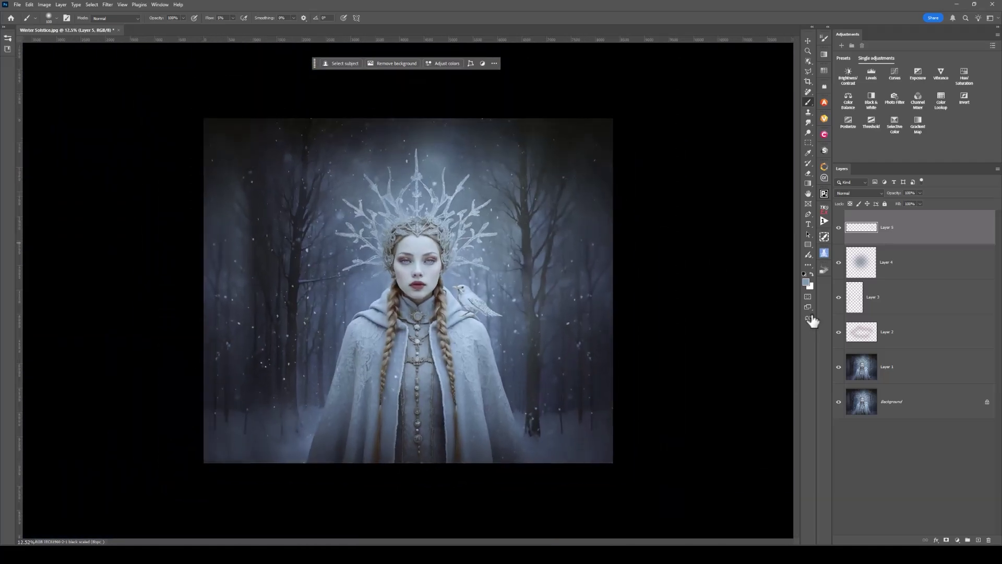
drag(839, 334, 840, 234)
scroll(838, 331, up, 1)
click(837, 331)
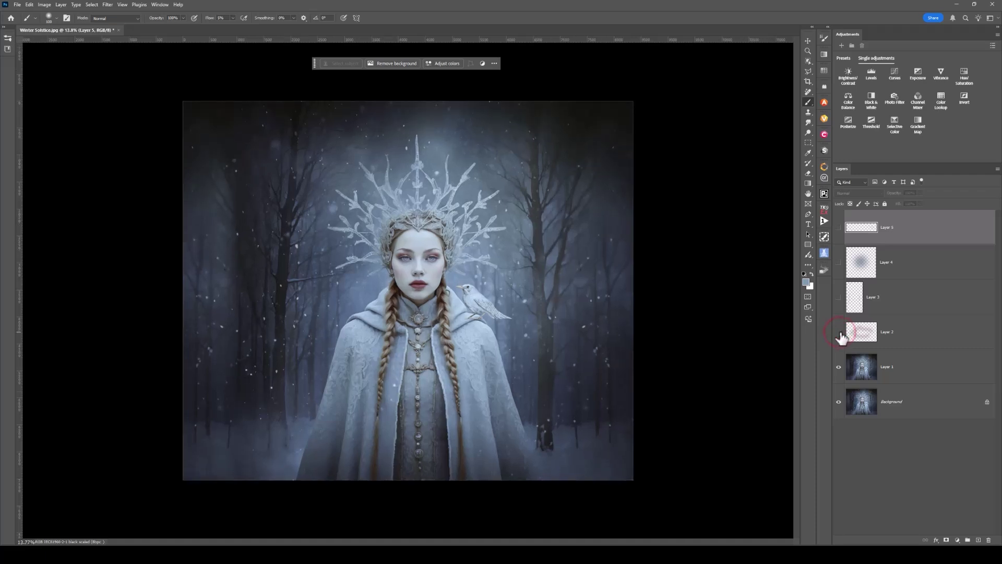
click(839, 332)
click(838, 298)
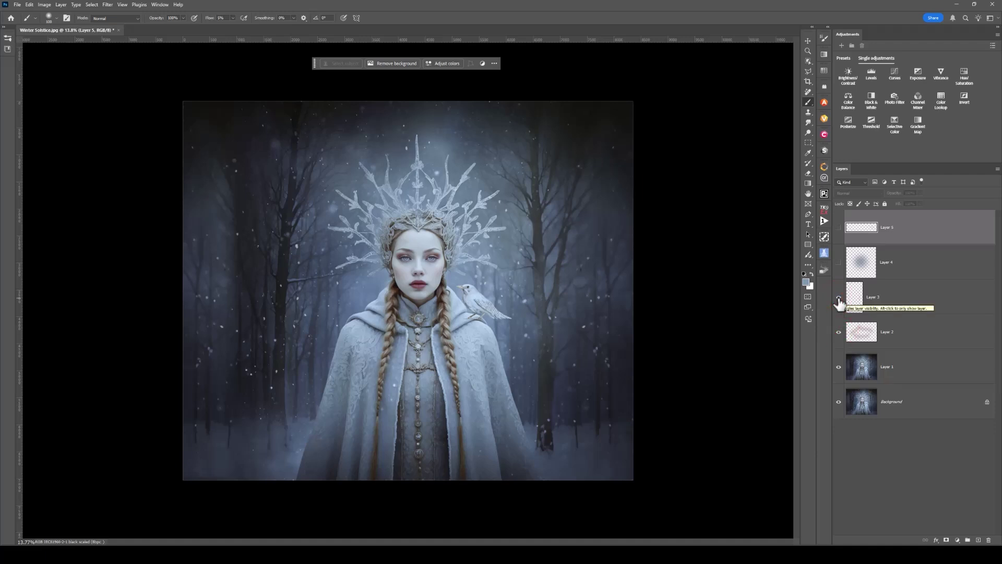
click(838, 263)
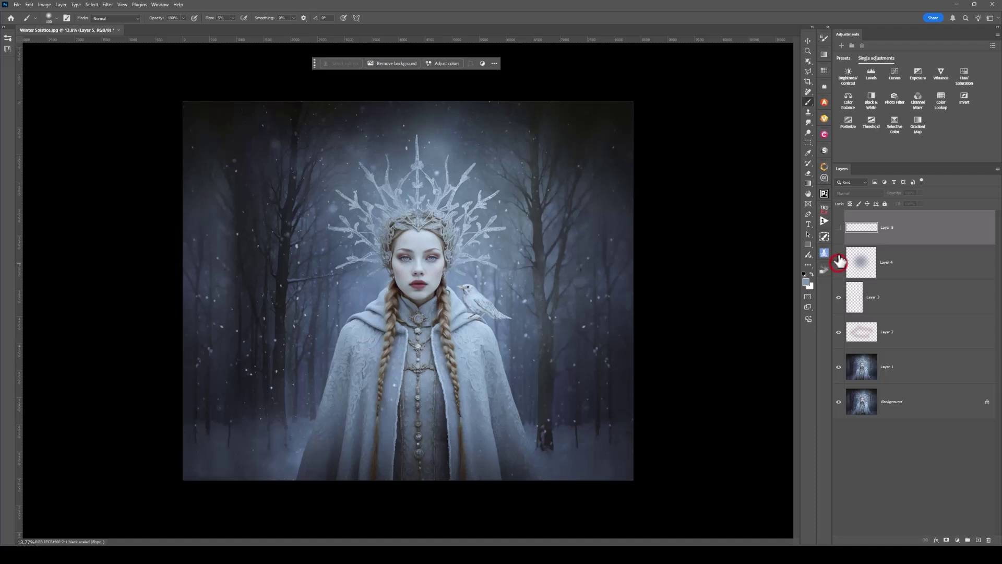
click(839, 228)
Create a new layer above Layer 5 in Soft Light mode, filled with the neutral colour
scroll(678, 314, up, 1)
scroll(678, 314, up, 2)
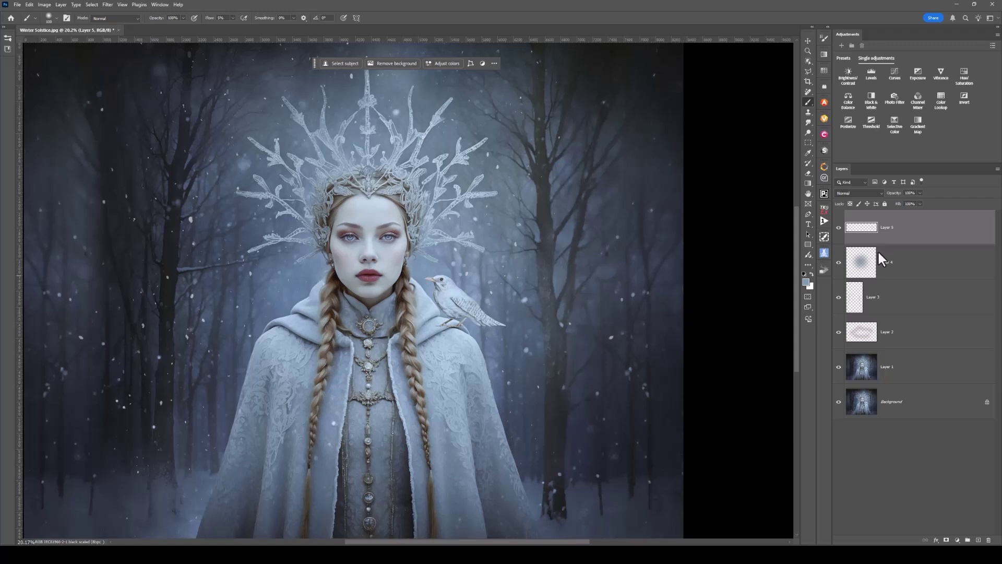
click(61, 5)
mouse_move(64, 15)
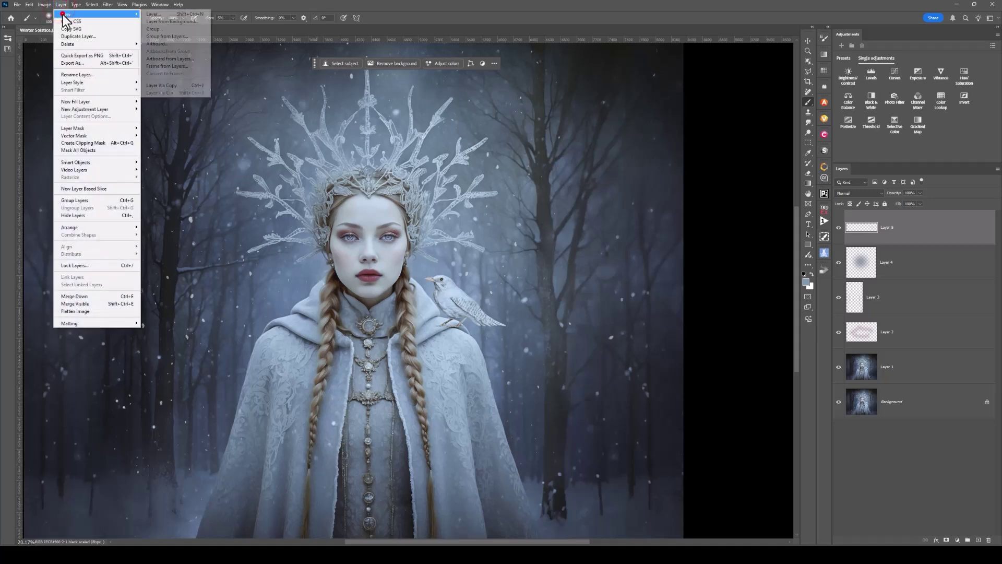
click(154, 14)
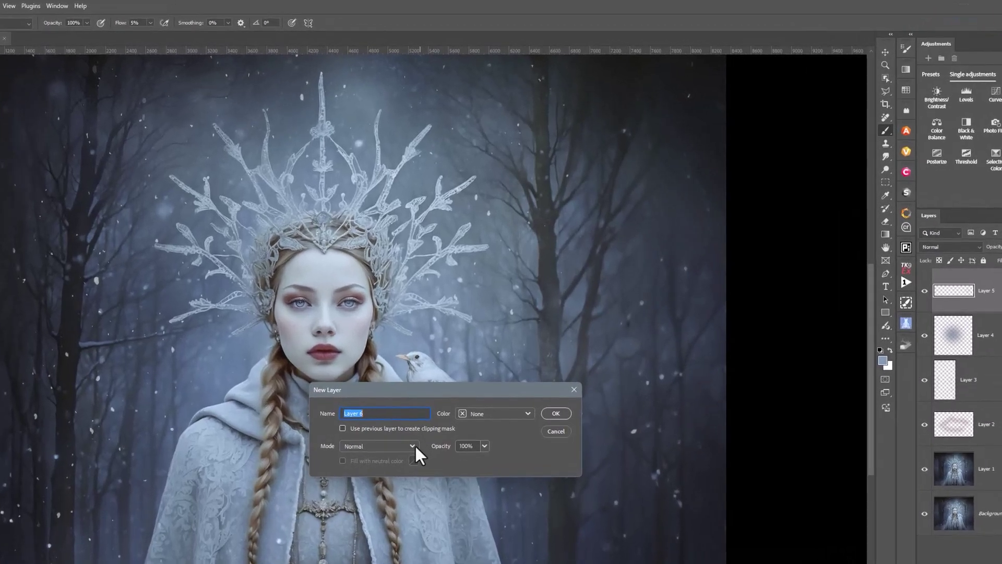
click(416, 447)
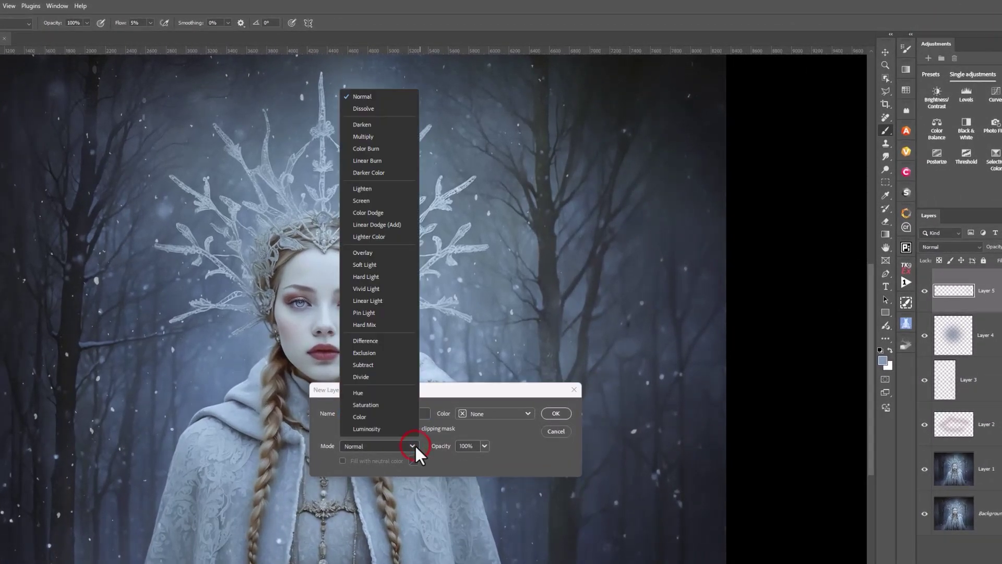
click(380, 264)
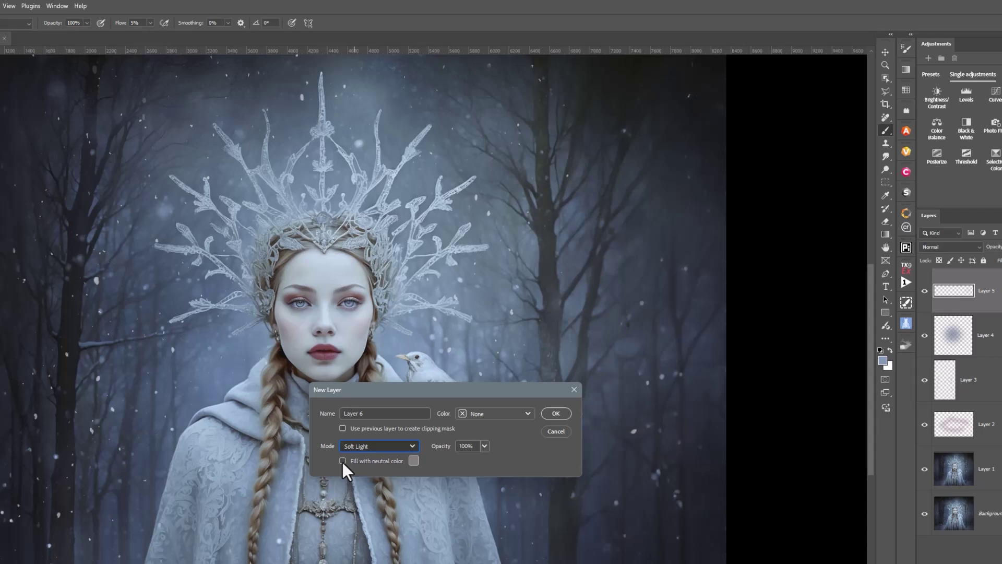
click(342, 461)
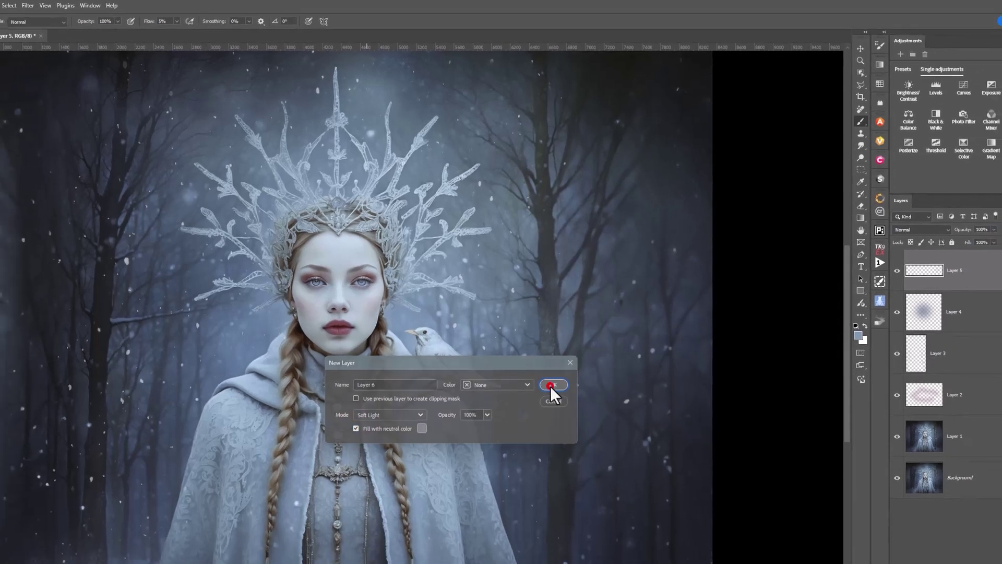
click(554, 413)
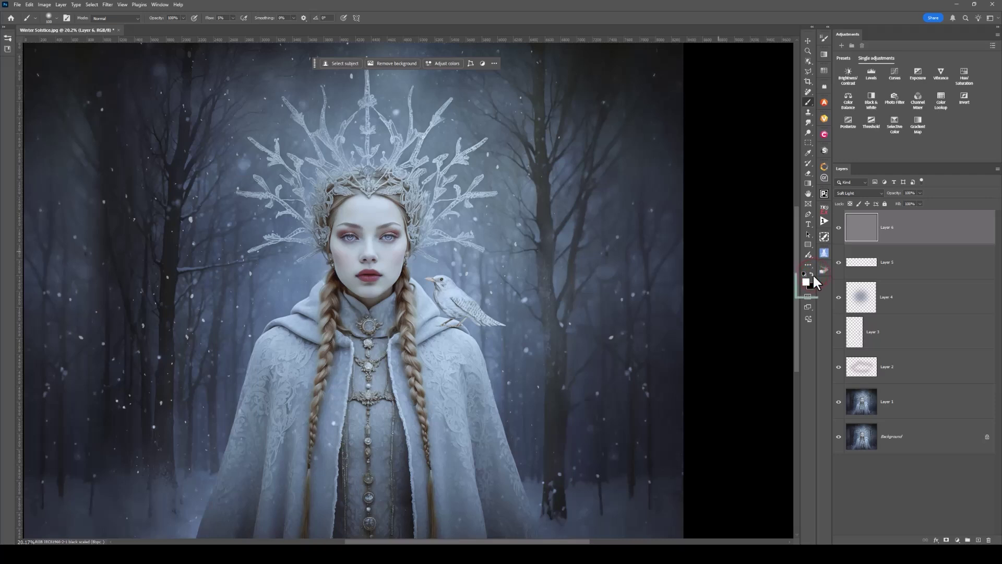
Set the brush to 100% flow and 17% opacity, and paint white over both eyes on Layer 6
click(232, 17)
click(183, 18)
scroll(285, 156, up, 2)
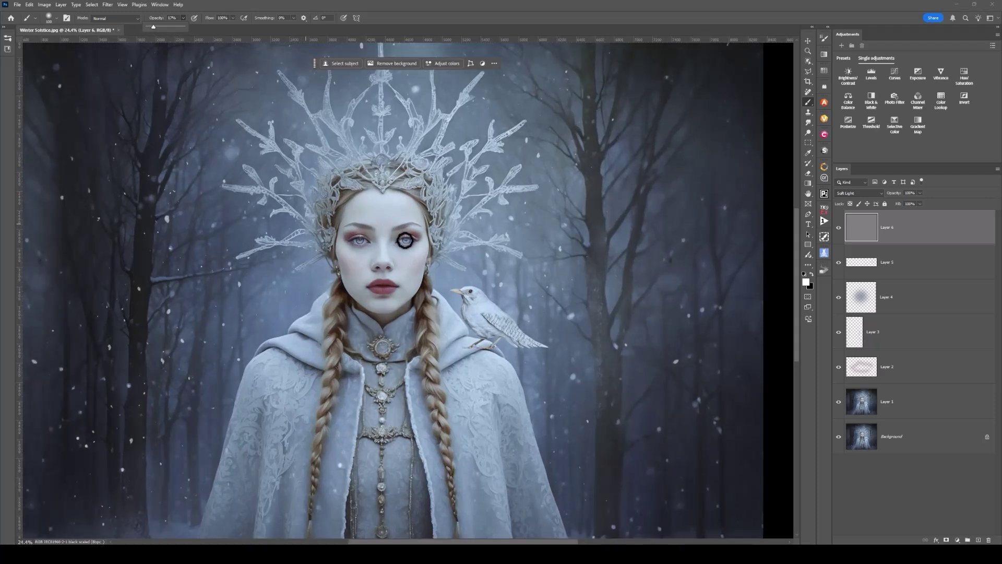
drag(405, 241, 359, 241)
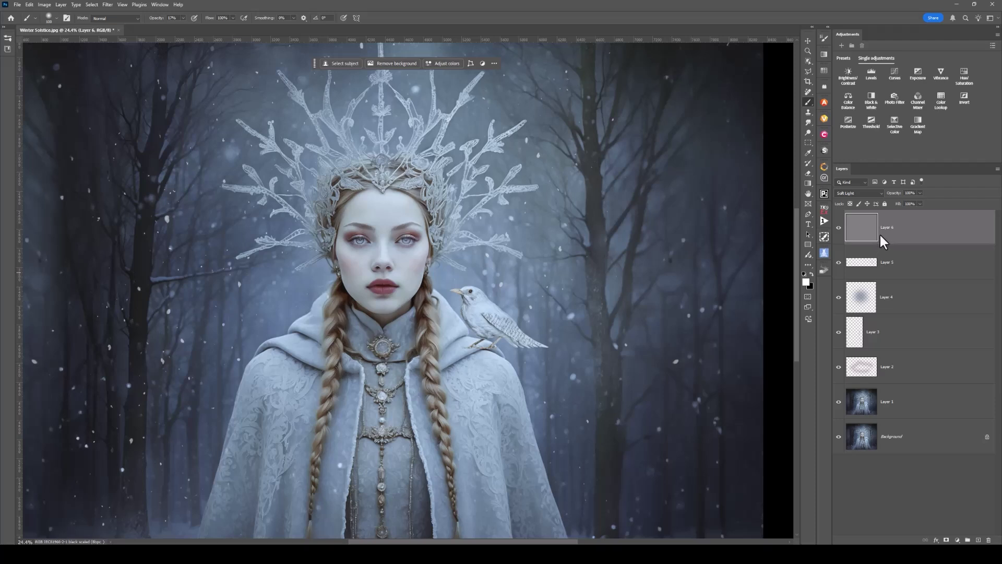
Reduce Layer 6's opacity to 60% while viewing the whole portrait
click(920, 193)
click(905, 203)
key(ctrl+minus)
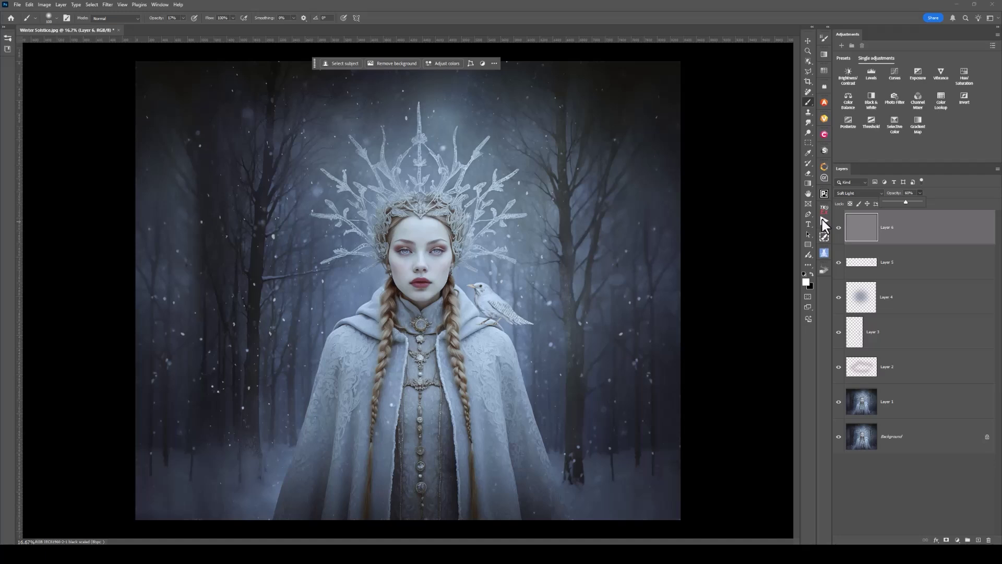
click(969, 157)
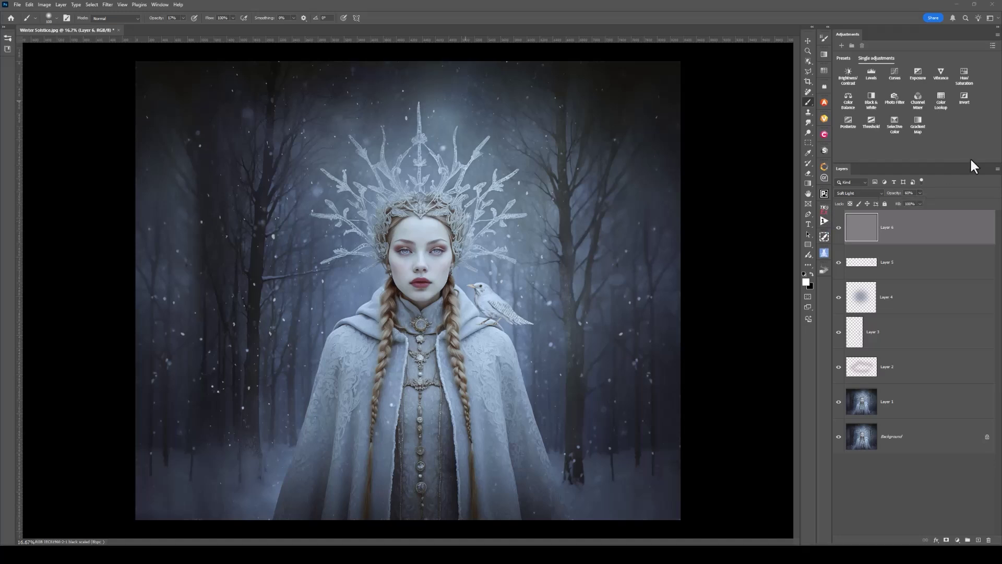